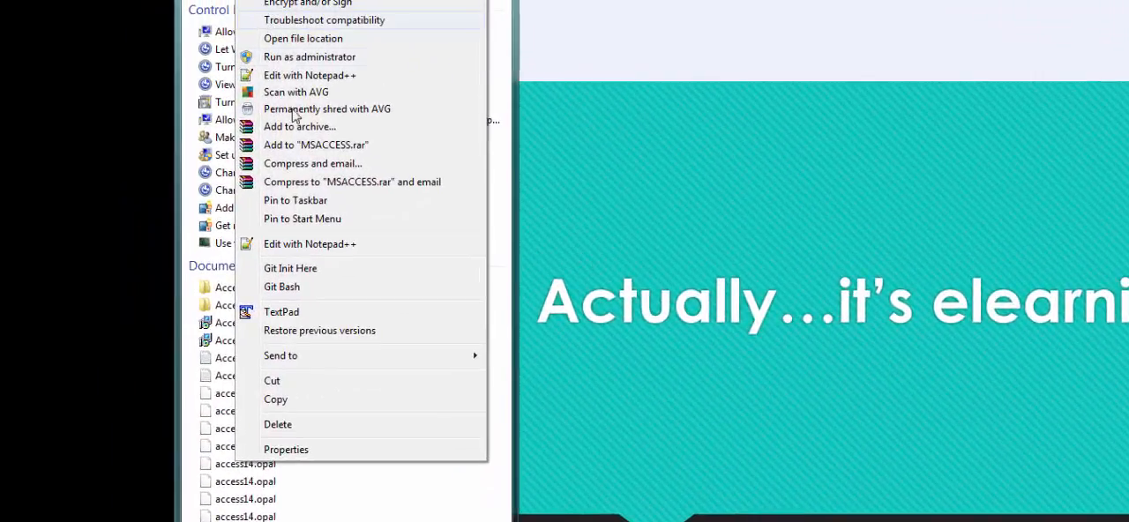
# Dismiss the open shortcut menu and maximize the Access start window showing the database templates
pyautogui.moveTo(310, 361)
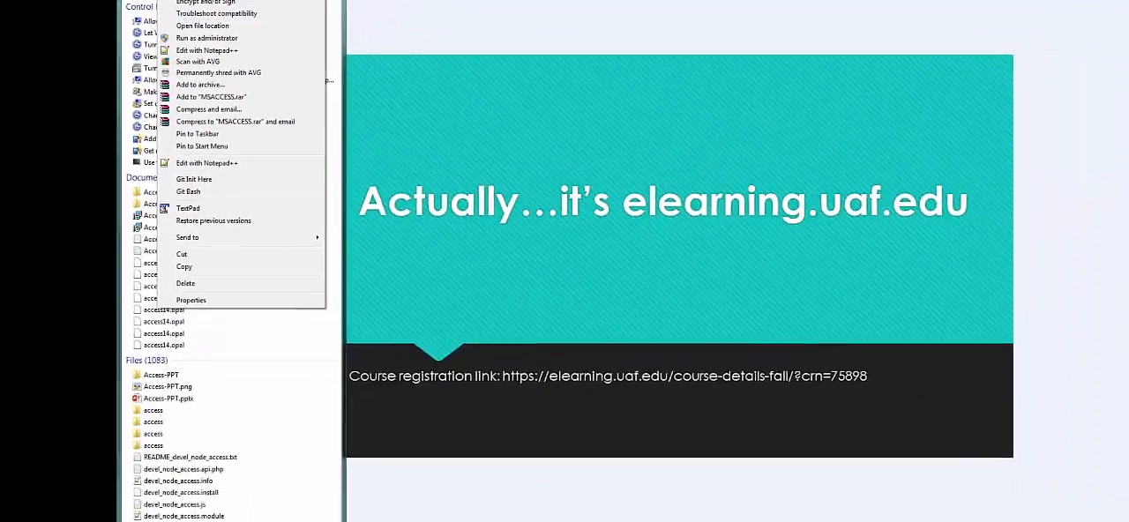
pyautogui.press('Escape')
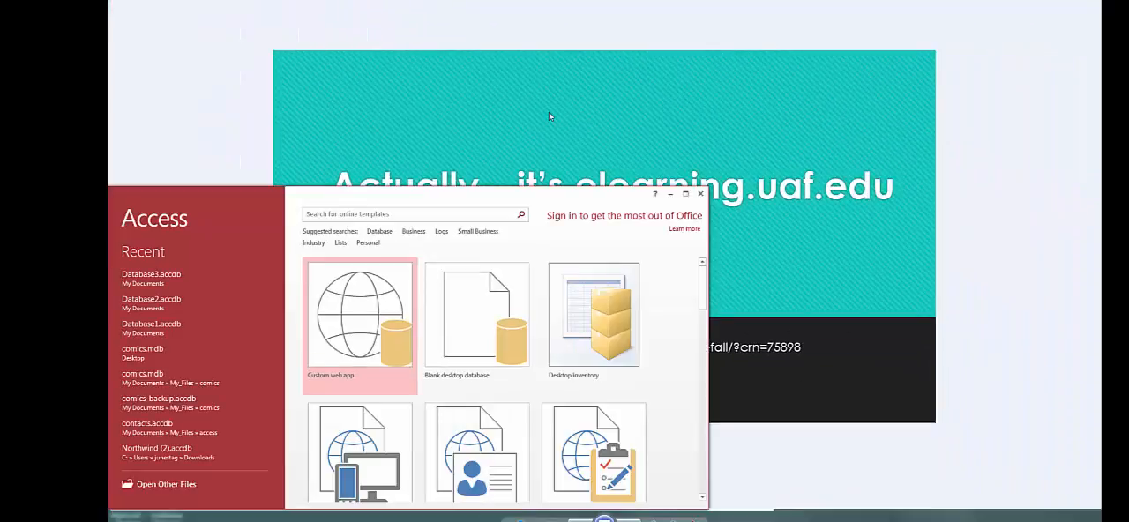
pyautogui.click(685, 193)
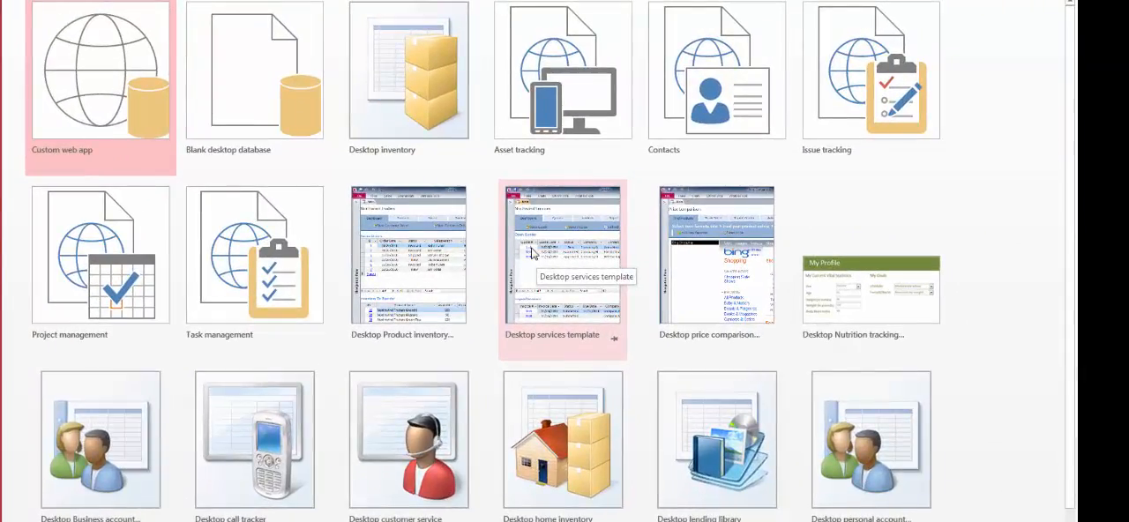
pyautogui.click(277, 106)
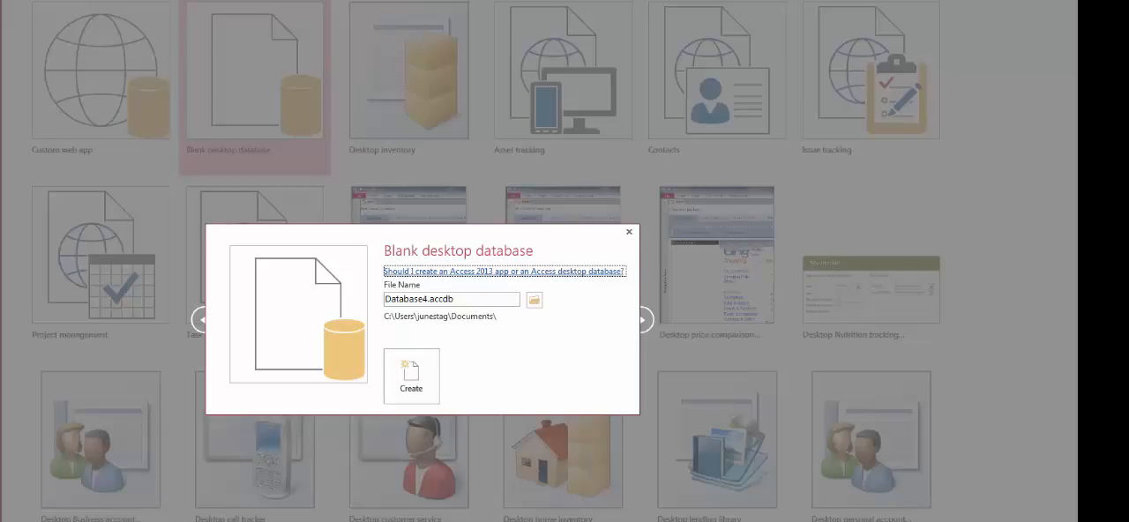
pyautogui.press('Tab')
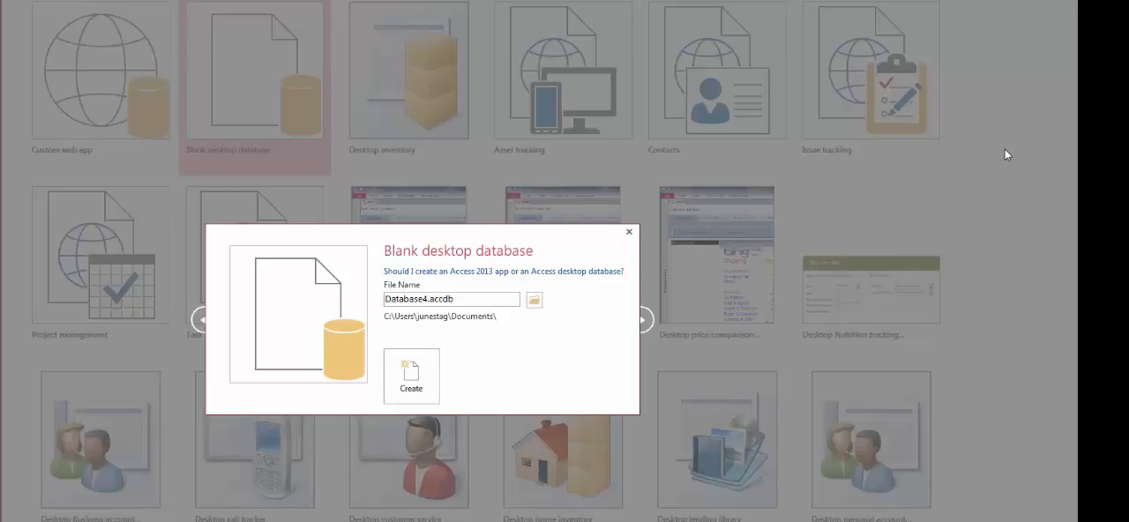
pyautogui.click(630, 234)
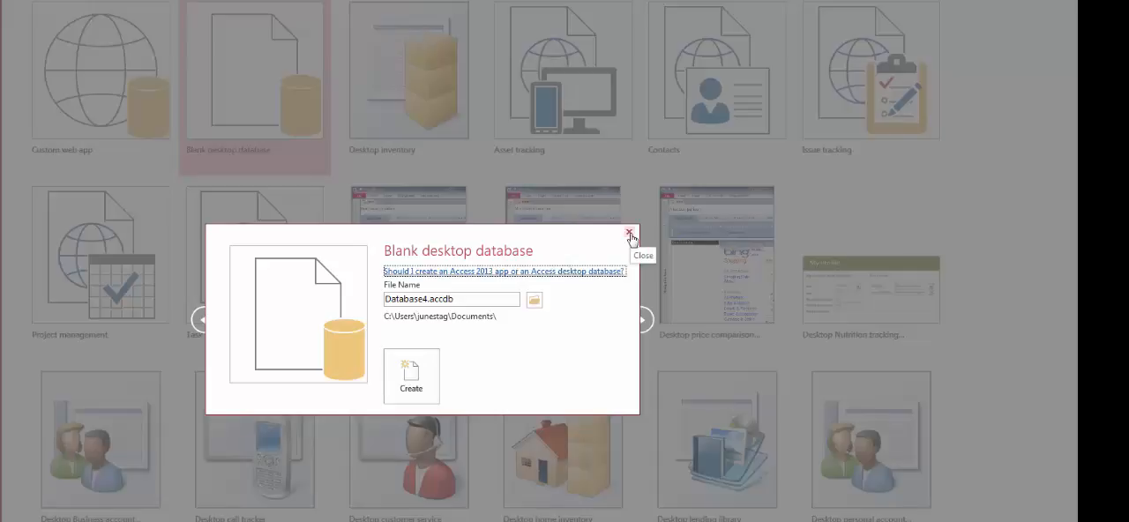
pyautogui.click(630, 234)
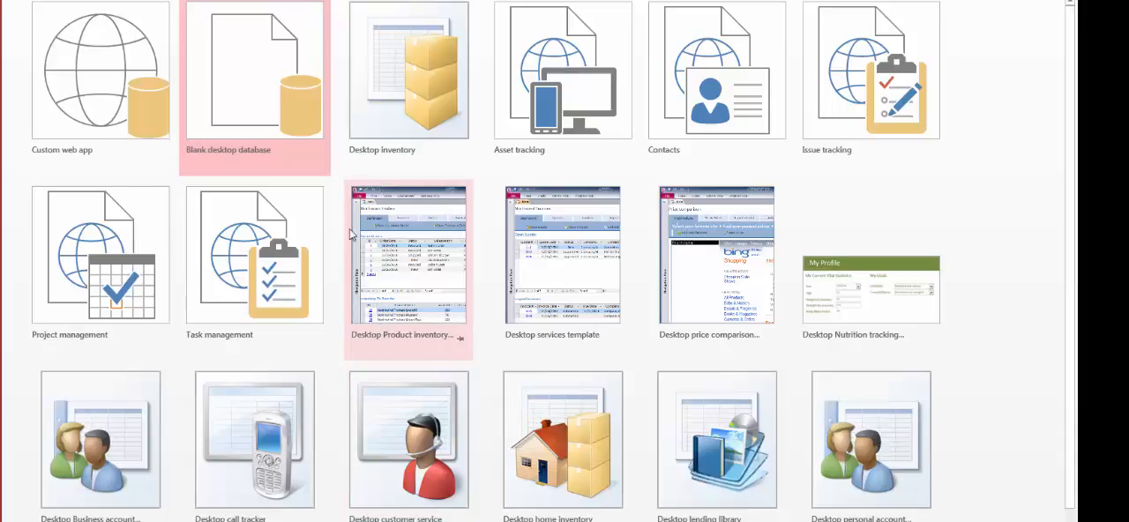
# Create a blank desktop database, keeping the suggested file name Database4.accdb
pyautogui.click(250, 124)
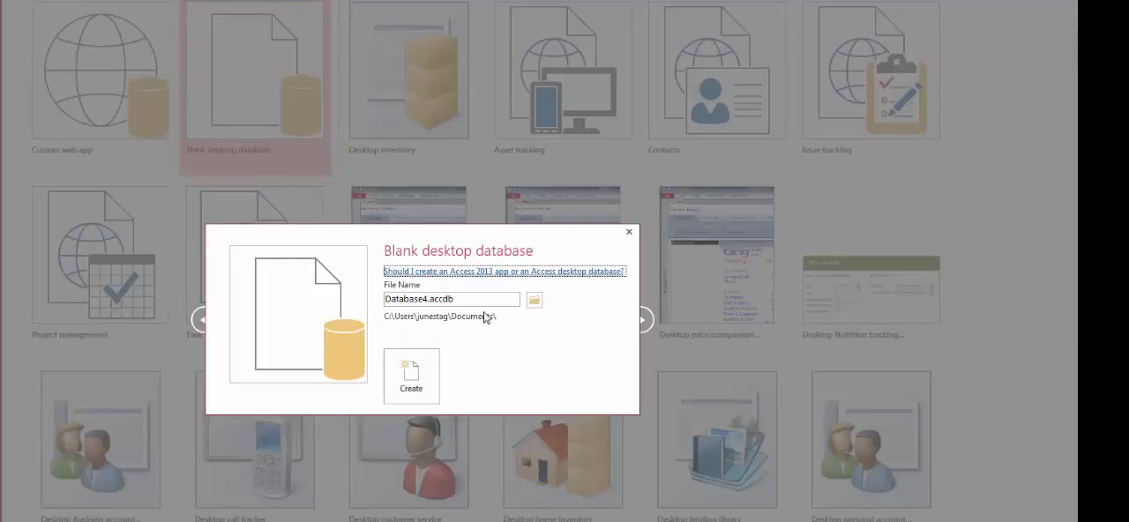
pyautogui.click(401, 299)
pyautogui.doubleClick(401, 299)
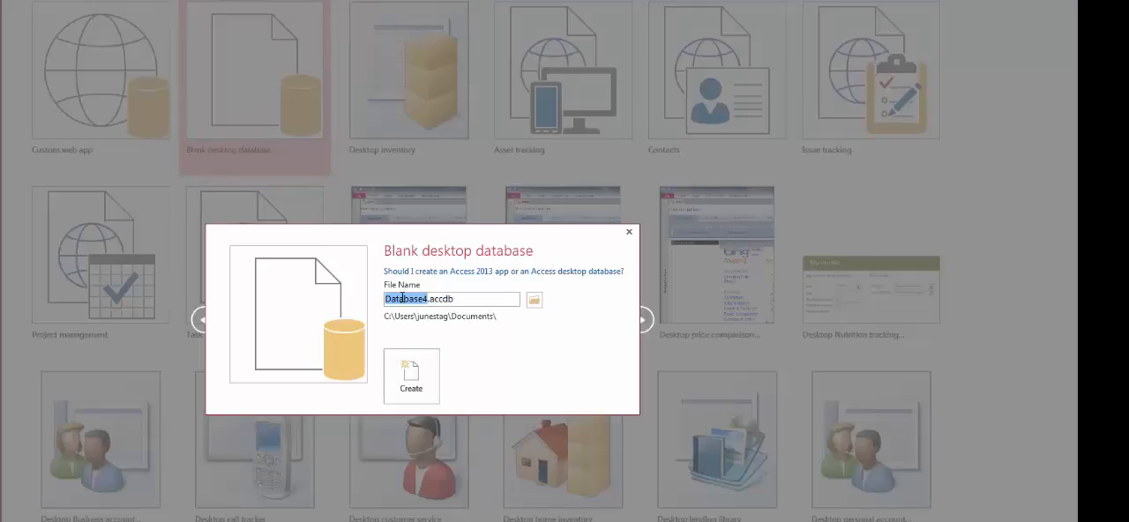
pyautogui.click(428, 374)
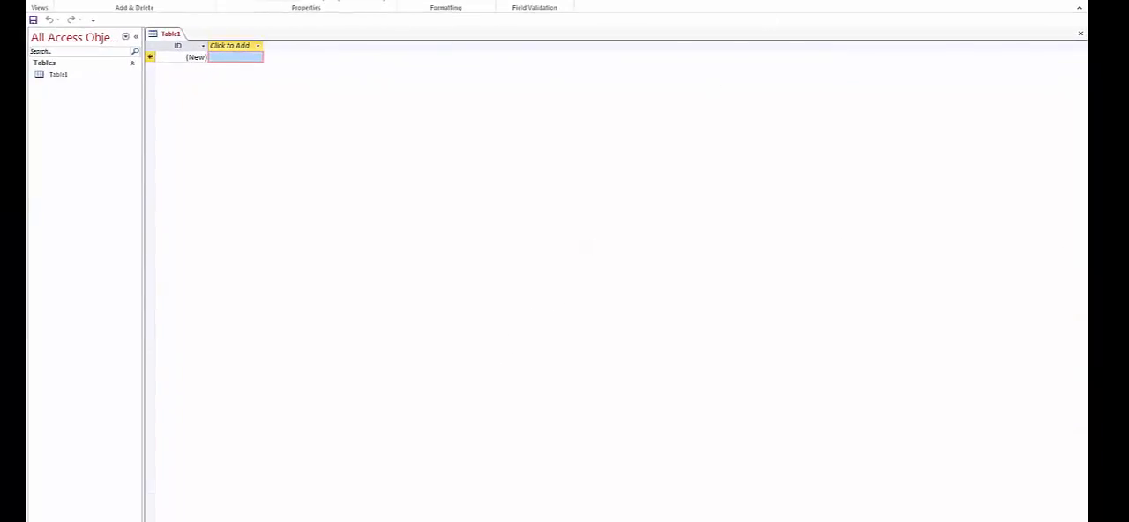
# Reduce the Access window and start saving the database as an Access Database (*.accdb), agreeing to close all open objects
pyautogui.click(1062, 0)
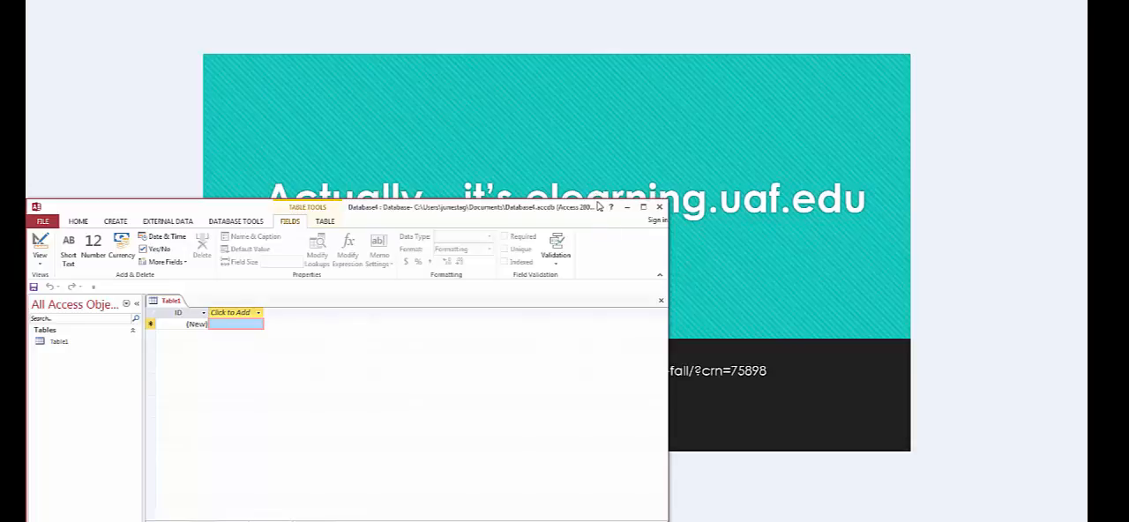
pyautogui.moveTo(596, 199); pyautogui.dragTo(569, 0)
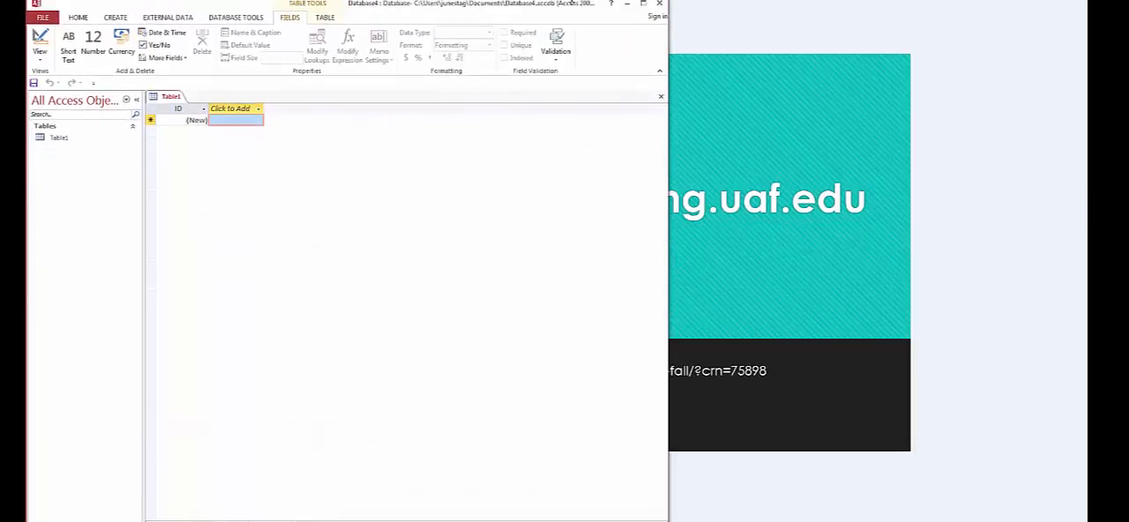
pyautogui.click(41, 21)
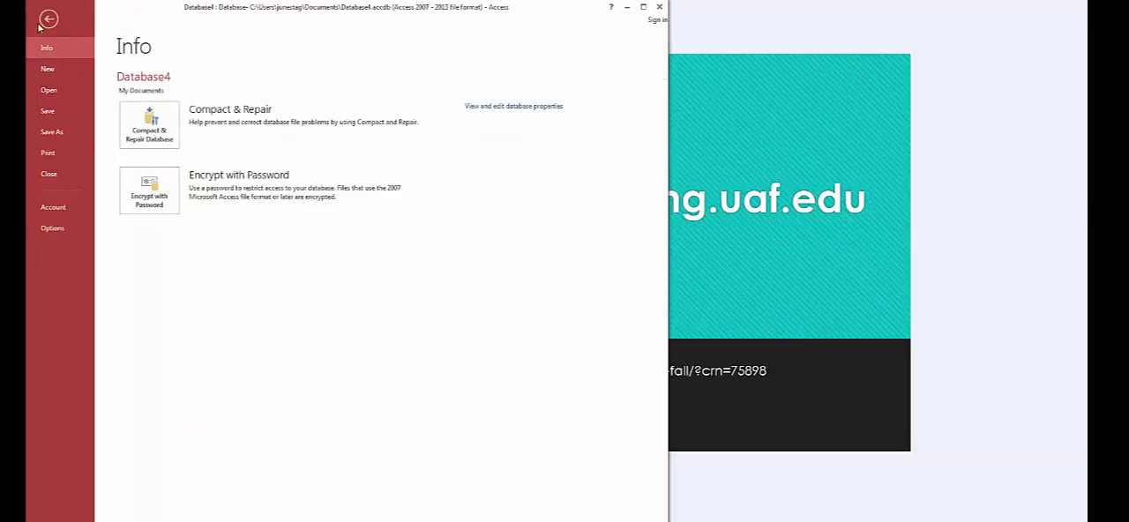
pyautogui.click(52, 132)
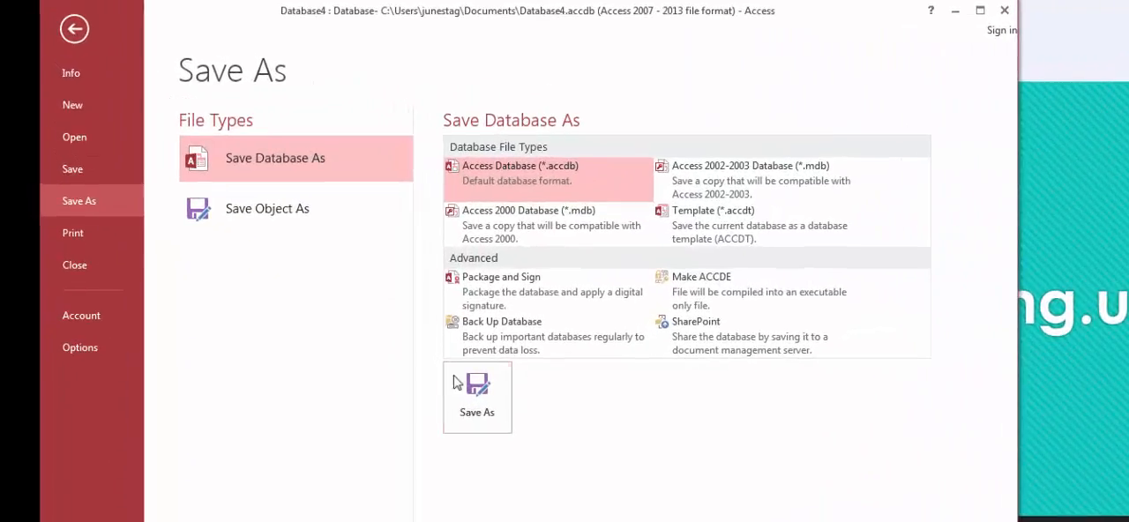
pyautogui.click(458, 384)
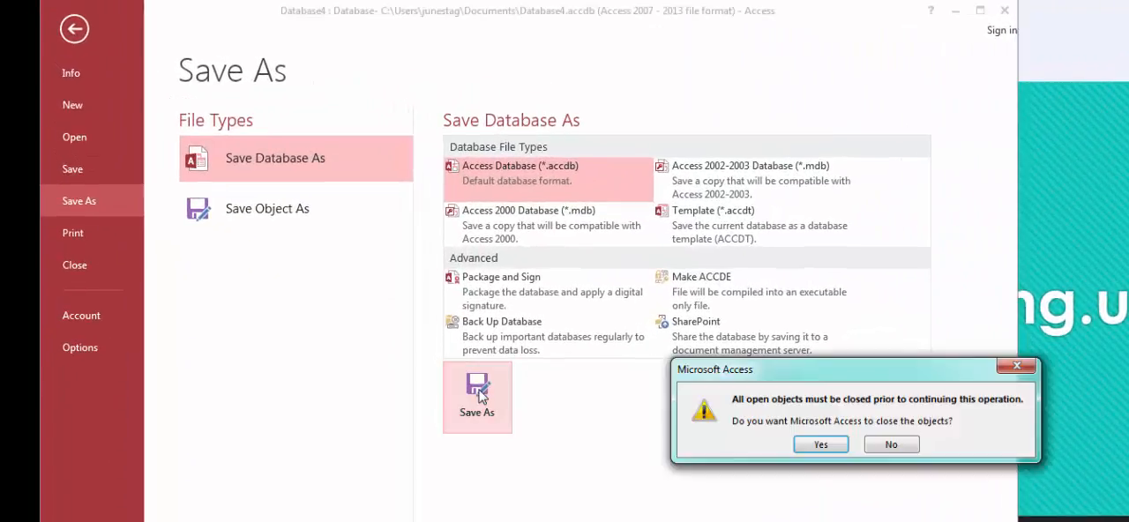
pyautogui.click(811, 446)
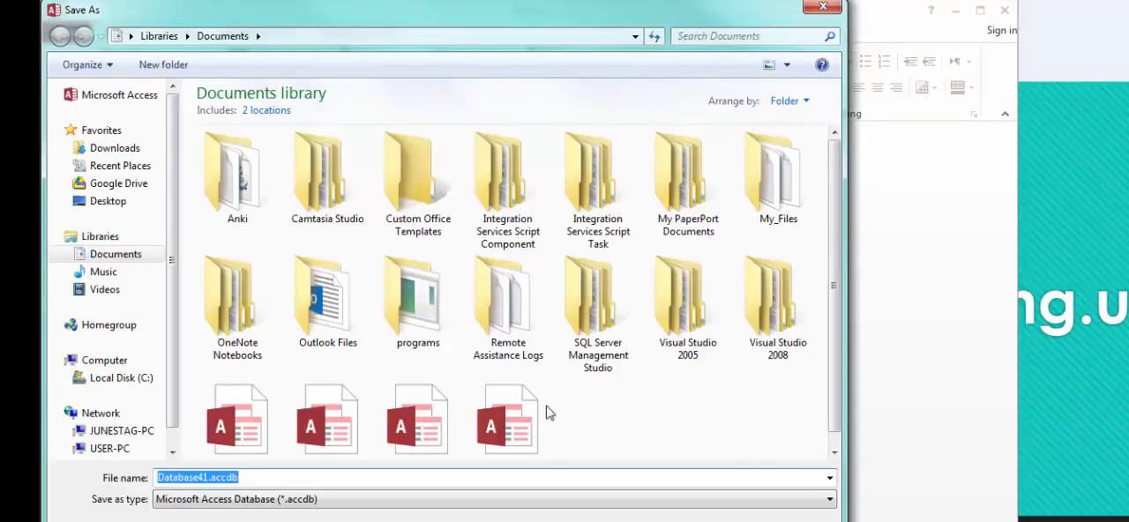
# Save the database copy on the Desktop under the file name comic-books
pyautogui.click(102, 202)
pyautogui.click(236, 478)
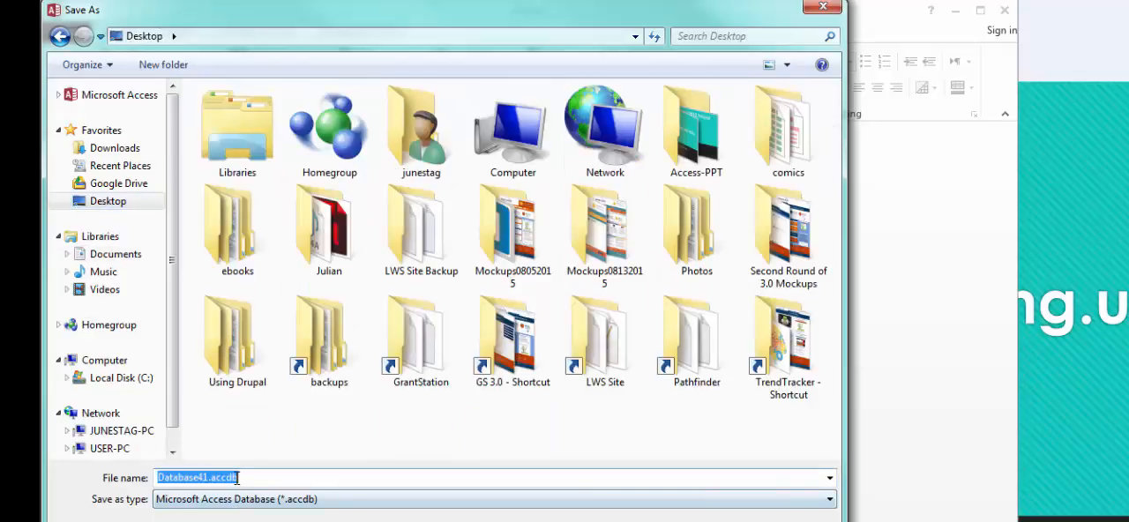
pyautogui.write('comi')
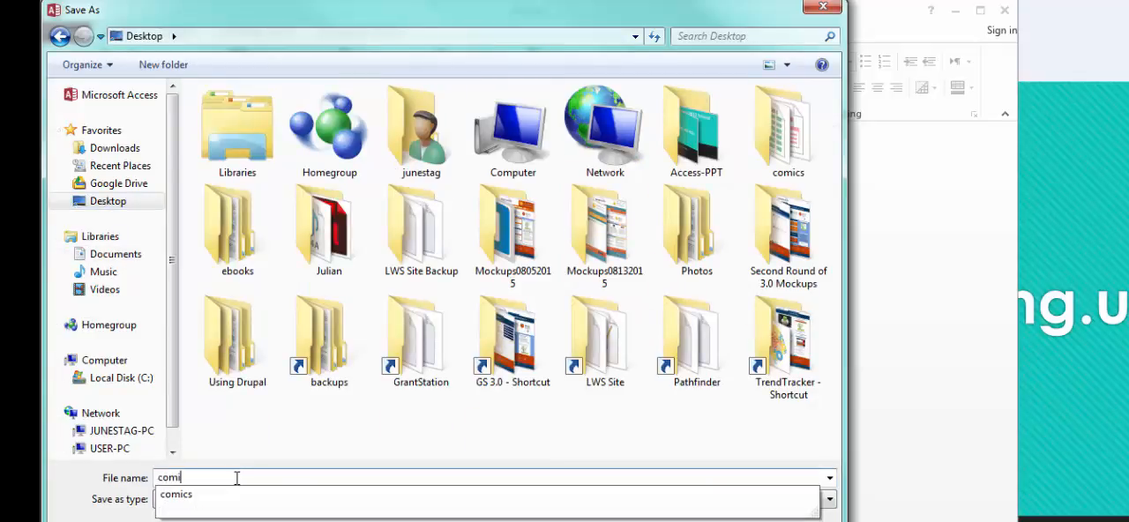
pyautogui.write('c-books')
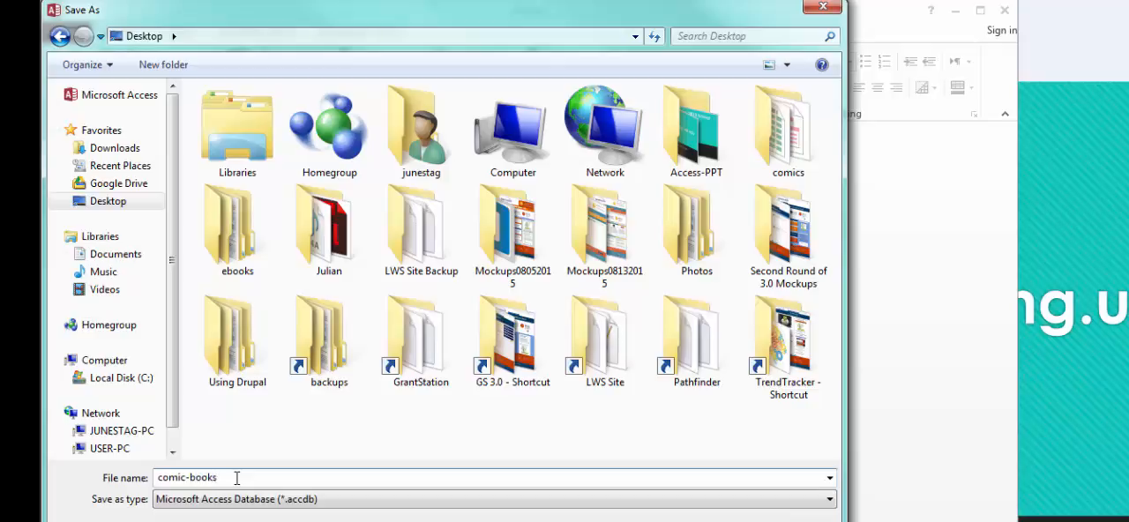
pyautogui.press('Tab')
pyautogui.press('Return')
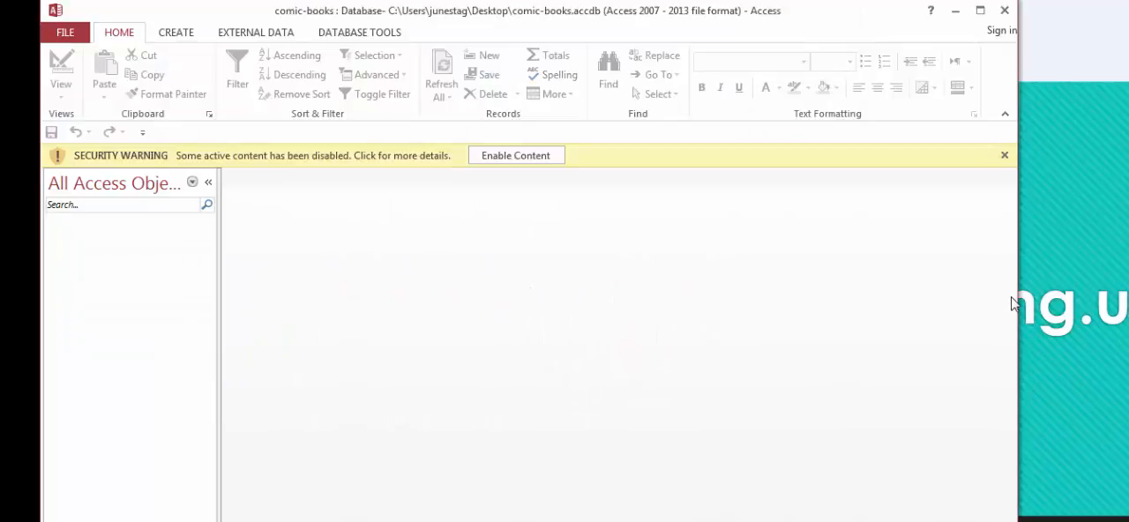
# Enable the blocked content of the comic-books database and collapse the Navigation Pane
pyautogui.moveTo(1021, 292); pyautogui.dragTo(1128, 292)
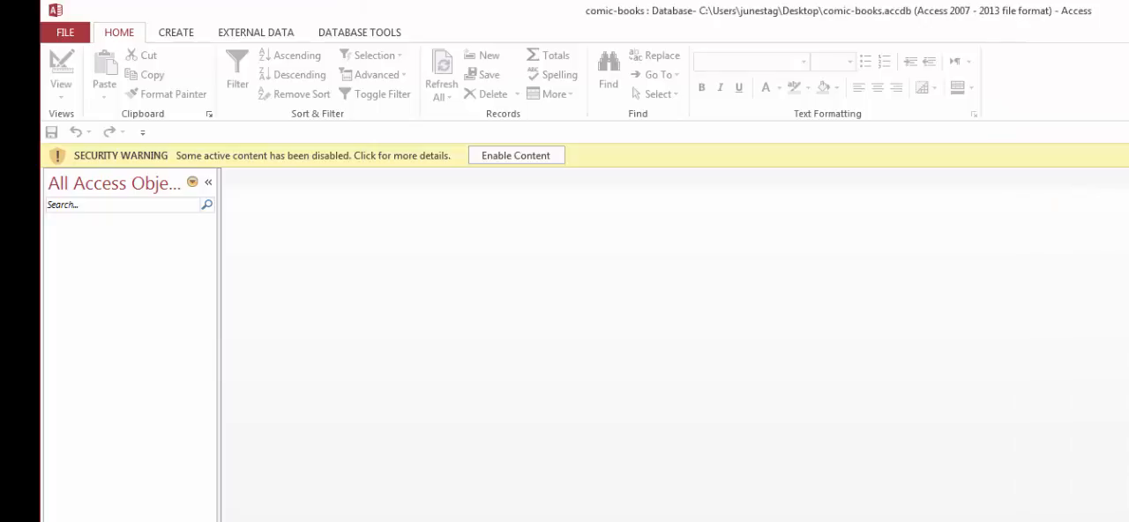
pyautogui.click(536, 156)
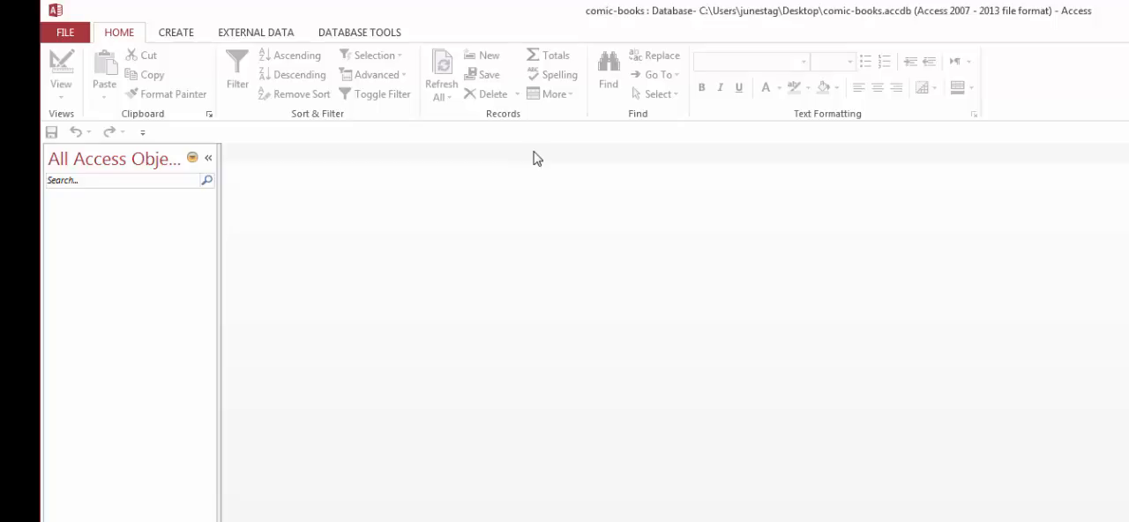
pyautogui.click(209, 159)
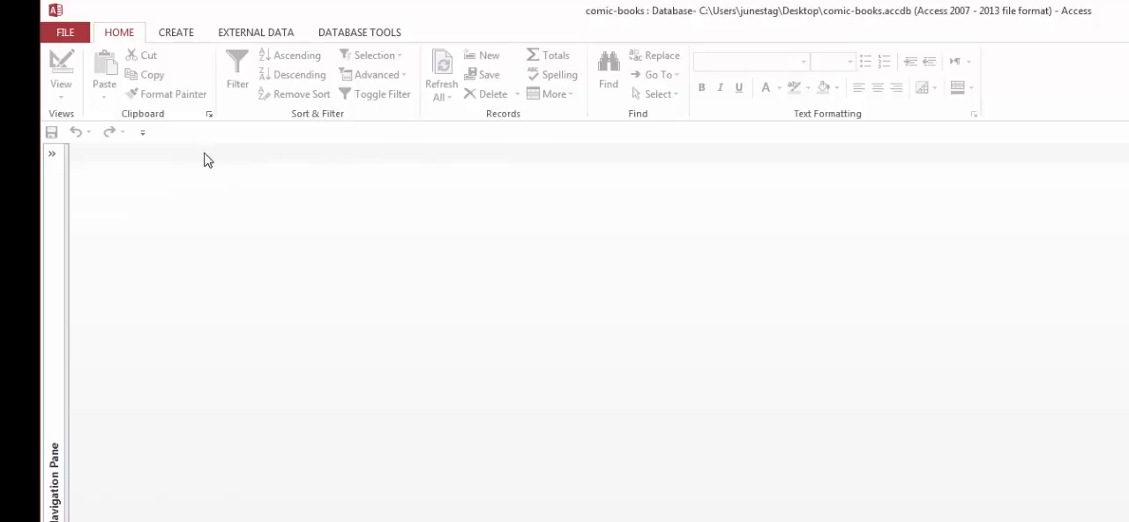
# Add the Print Preview and Spelling commands to the Quick Access Toolbar
pyautogui.click(143, 133)
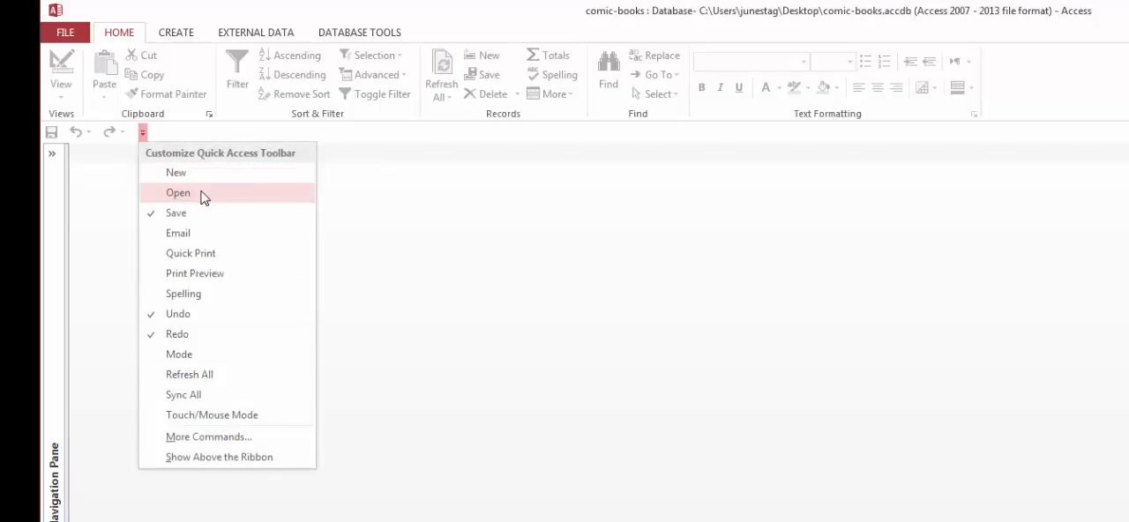
pyautogui.click(215, 276)
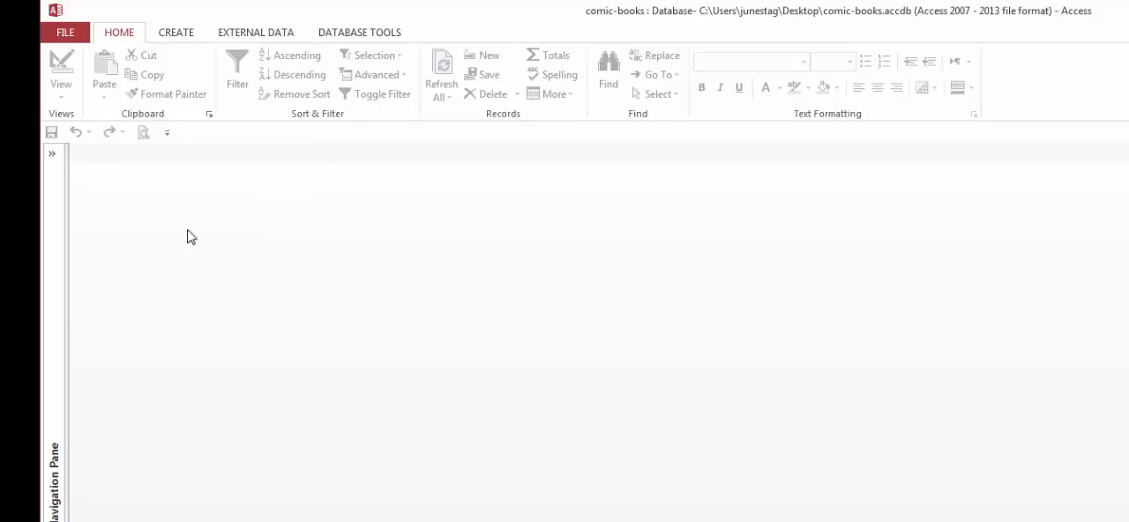
pyautogui.click(167, 132)
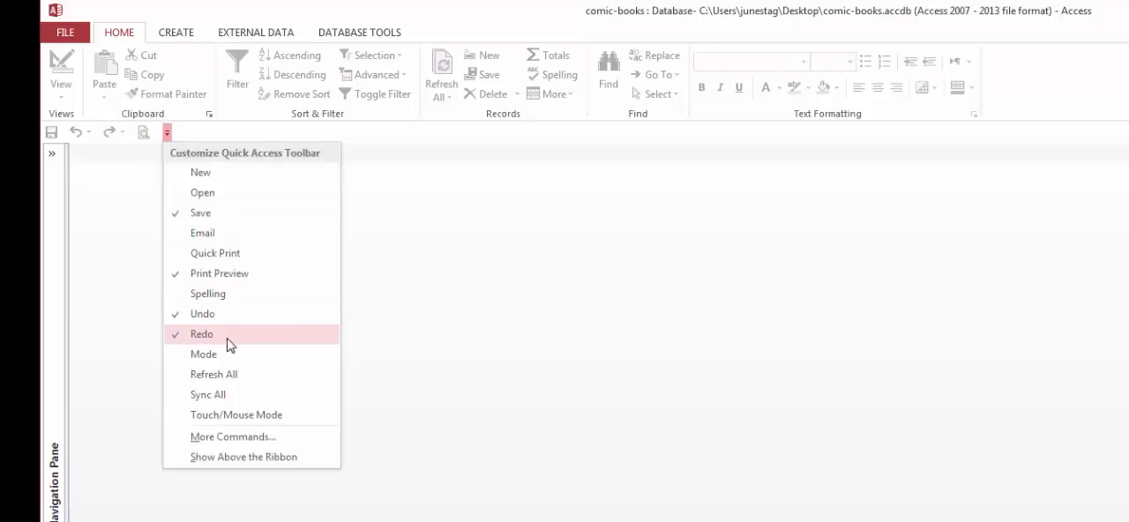
pyautogui.click(228, 301)
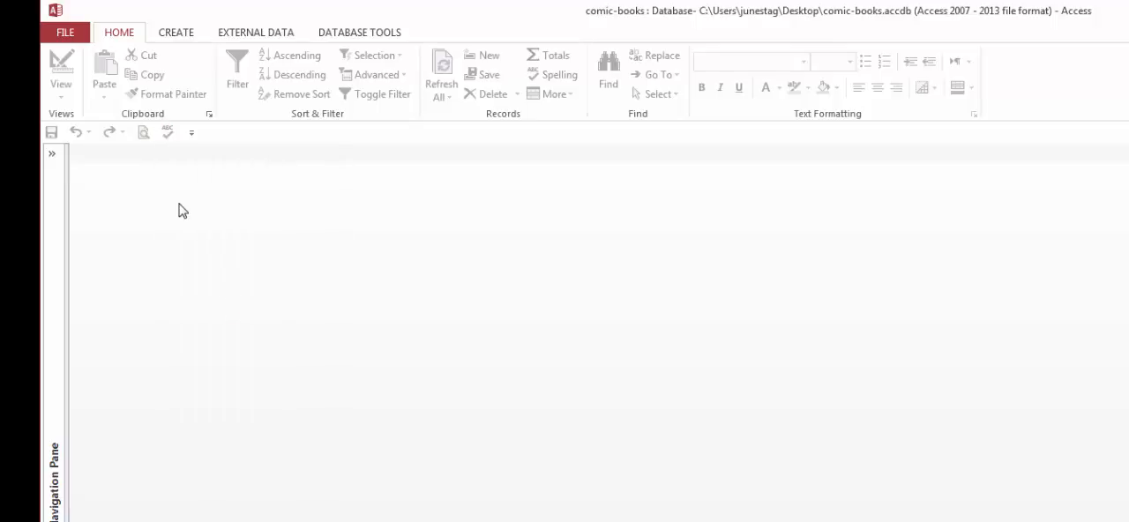
# Add the Alternate Row Color command from the All Commands list to the Quick Access Toolbar's command list
pyautogui.click(191, 133)
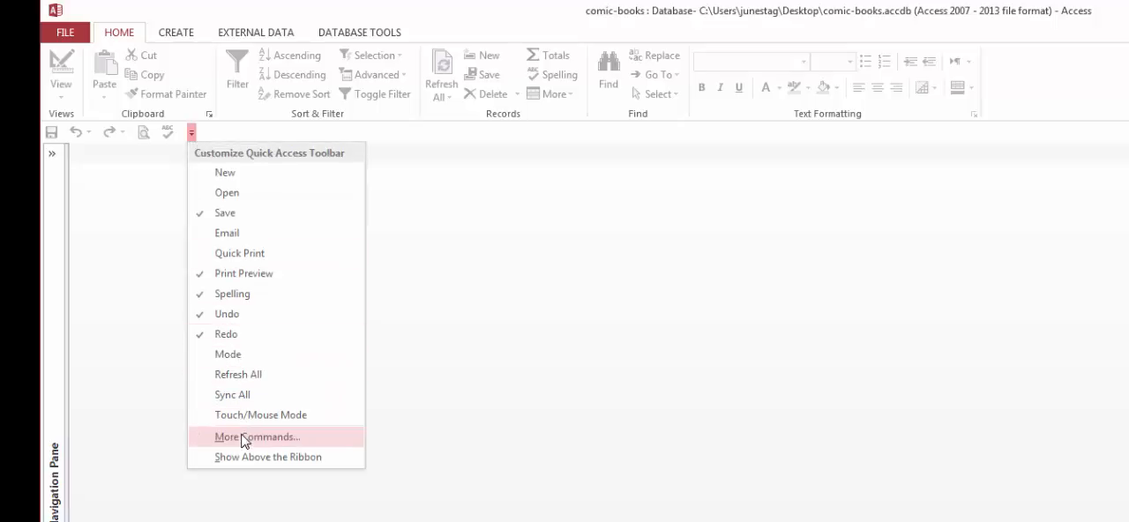
pyautogui.click(330, 441)
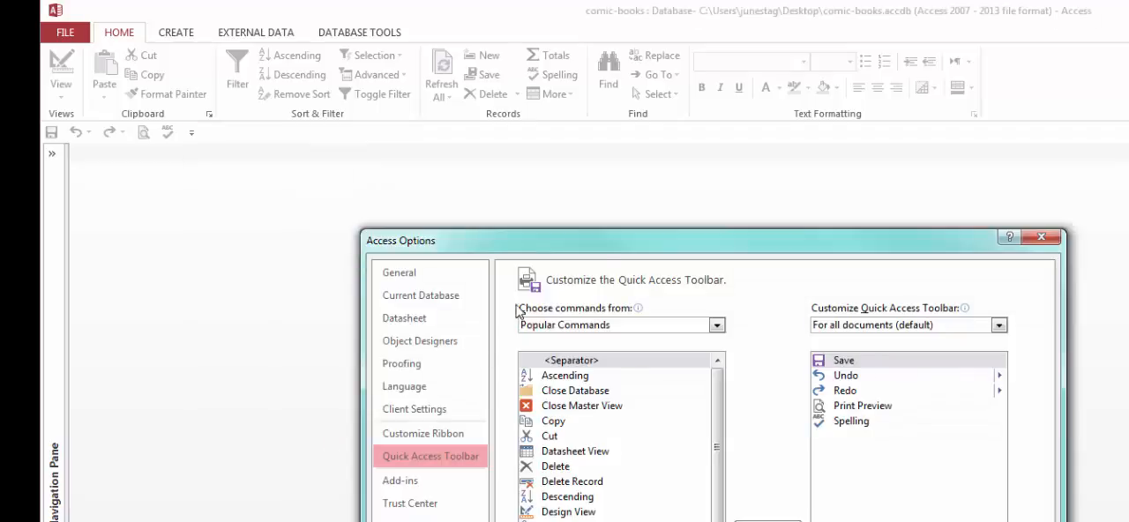
pyautogui.moveTo(606, 248); pyautogui.dragTo(588, 165)
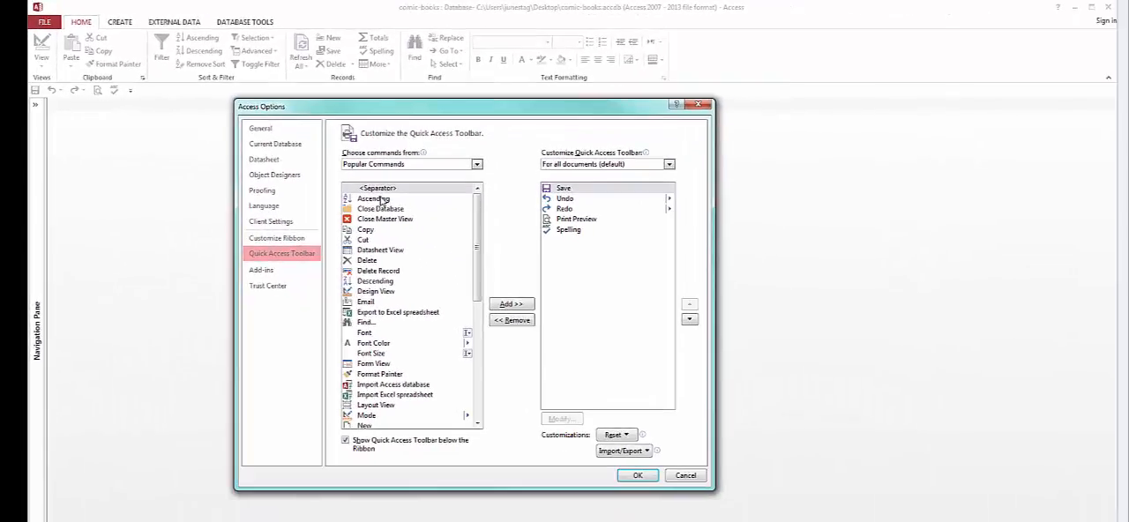
pyautogui.click(412, 163)
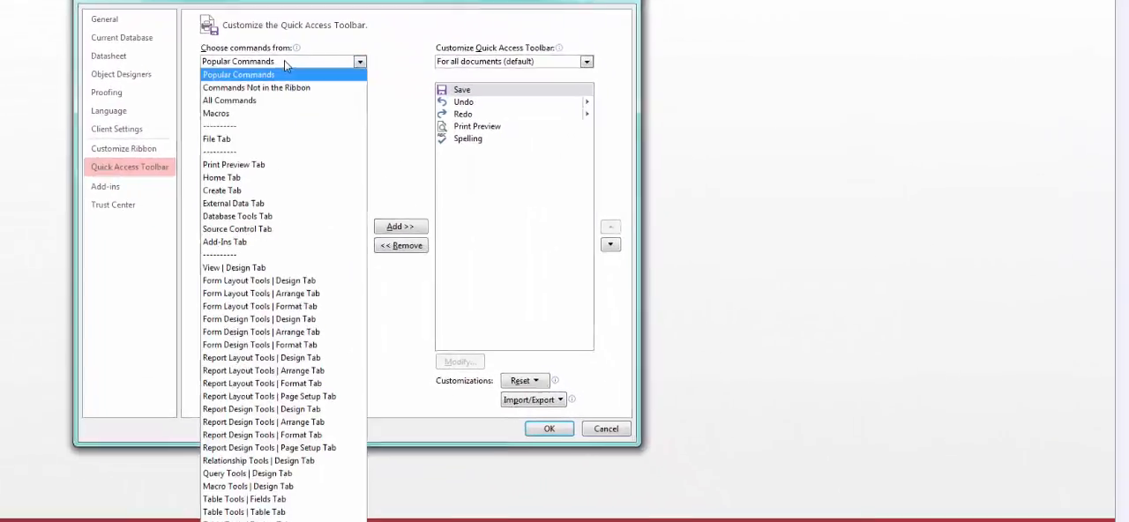
pyautogui.click(272, 98)
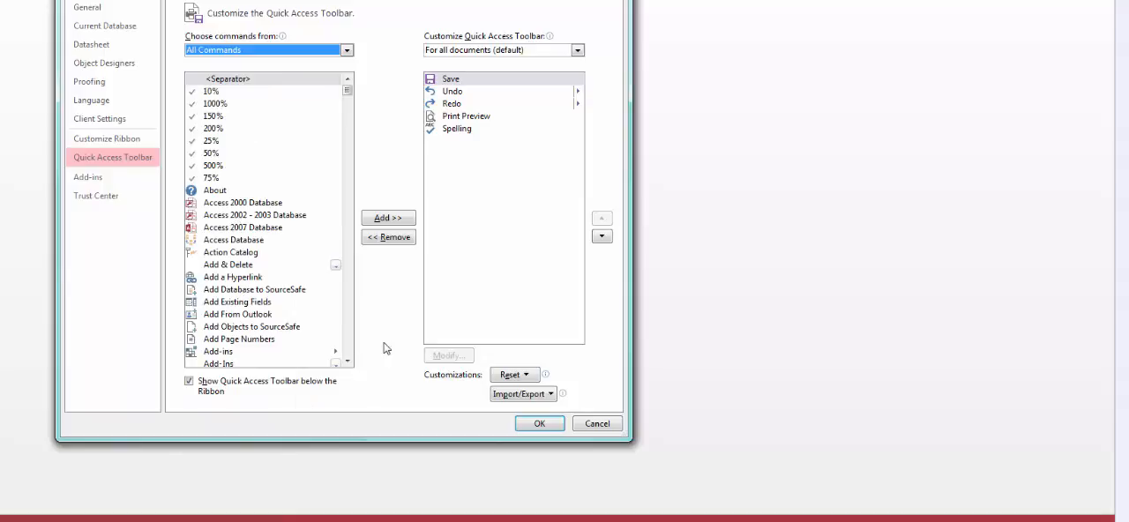
pyautogui.click(349, 348)
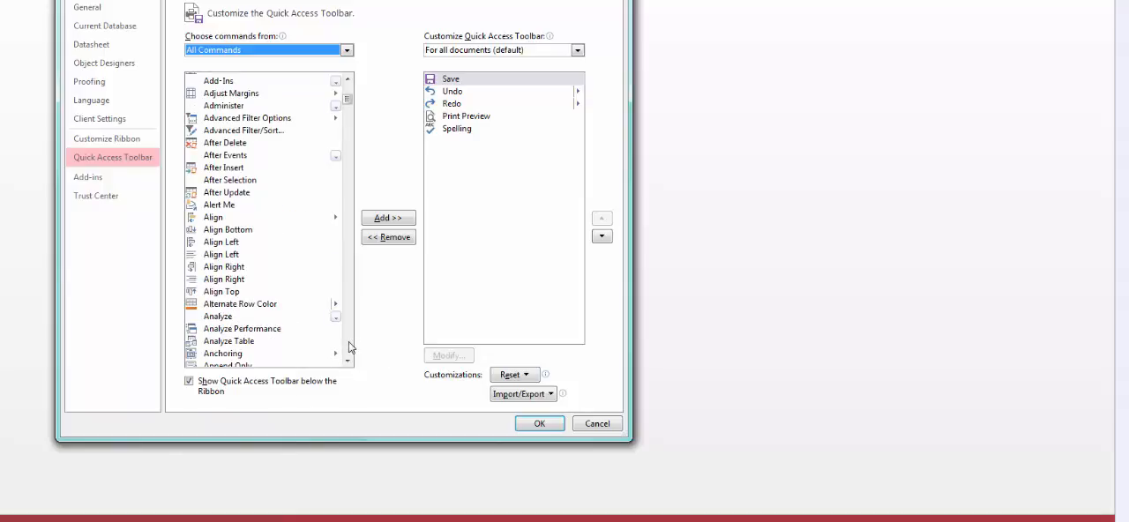
pyautogui.click(243, 304)
pyautogui.click(245, 334)
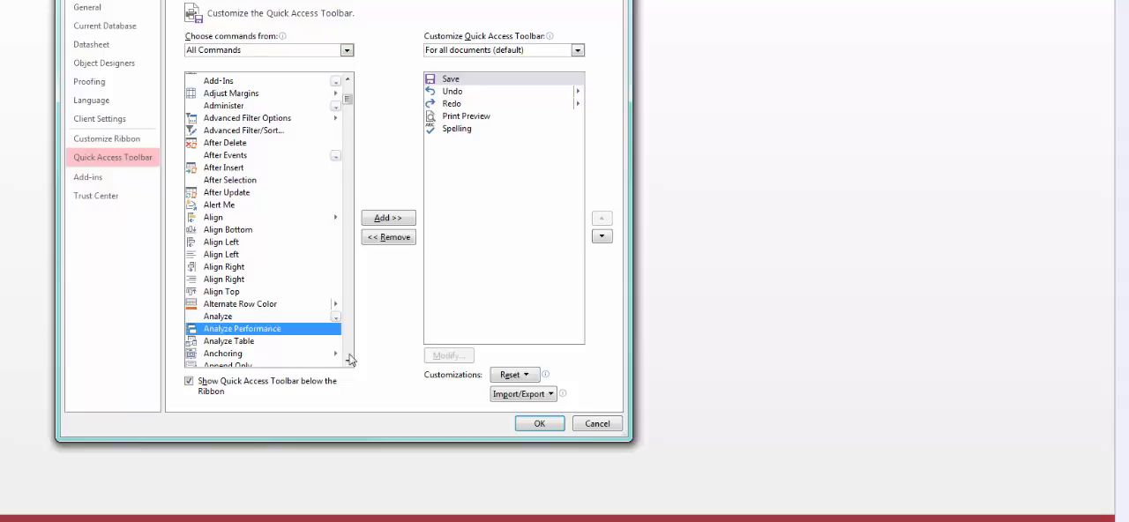
pyautogui.click(283, 305)
pyautogui.click(379, 218)
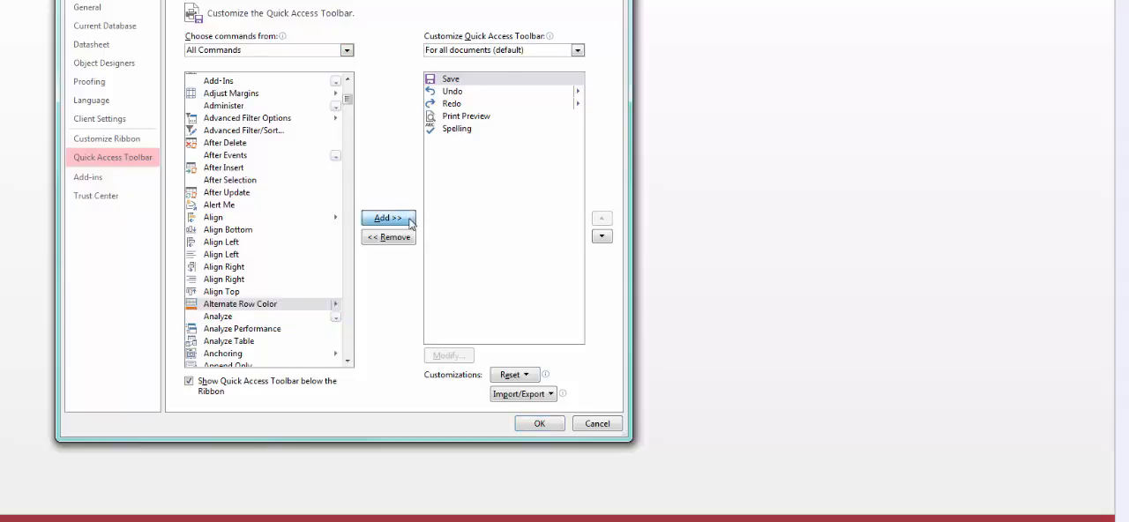
# Add the Analyze Performance and Back Up Database commands to the Quick Access Toolbar's command list
pyautogui.click(265, 333)
pyautogui.click(385, 218)
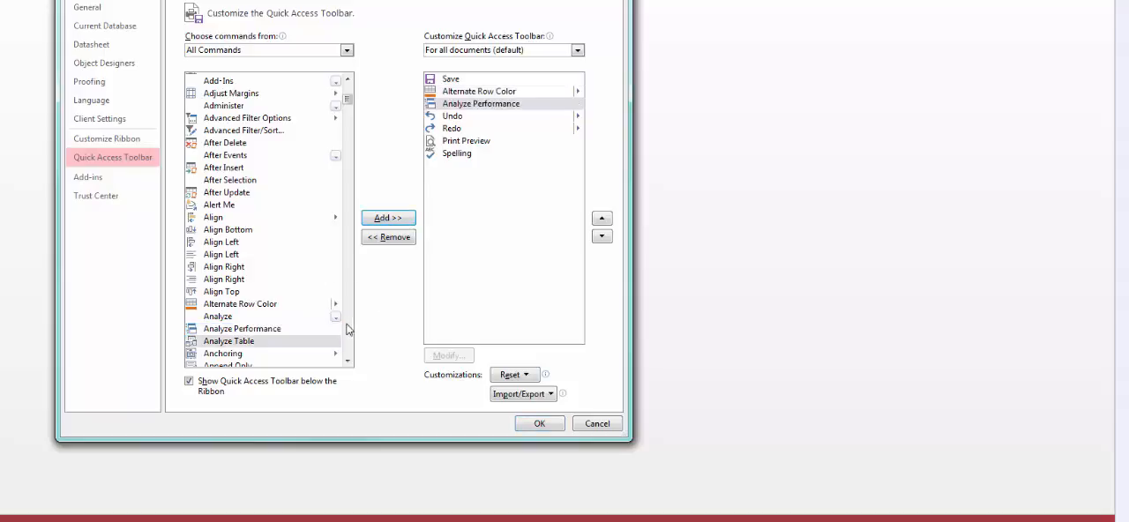
pyautogui.click(346, 341)
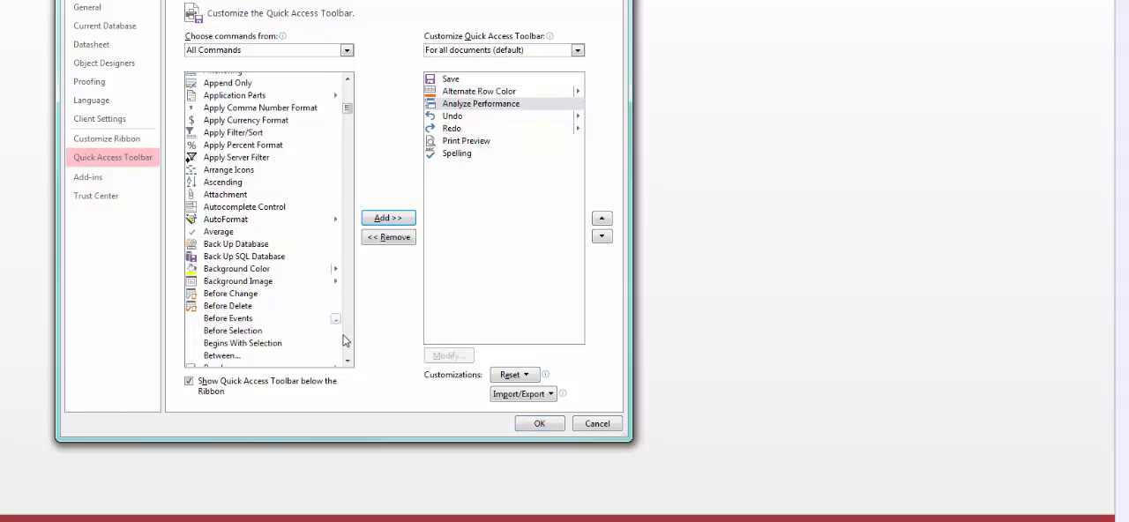
pyautogui.click(251, 245)
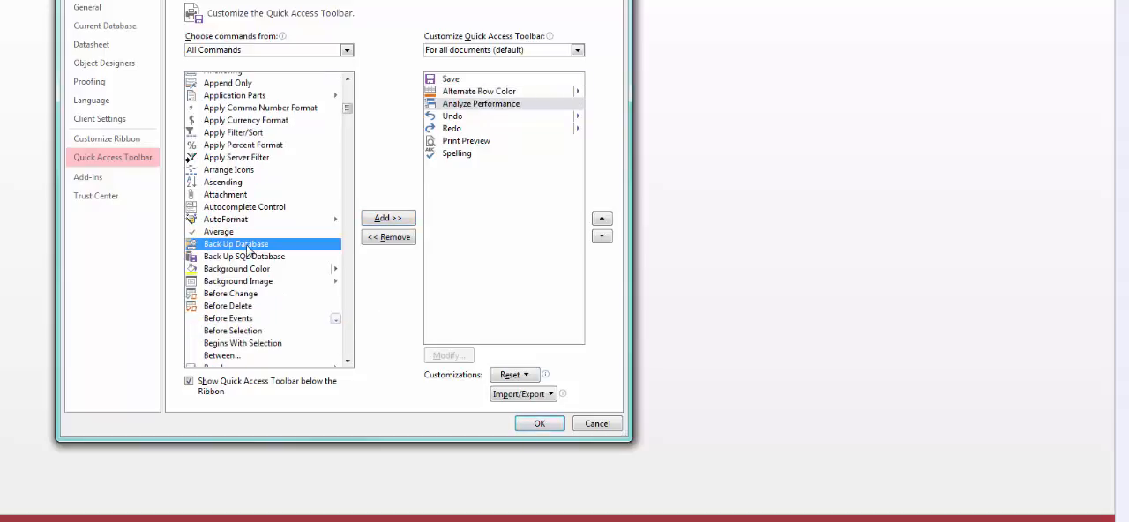
pyautogui.click(383, 221)
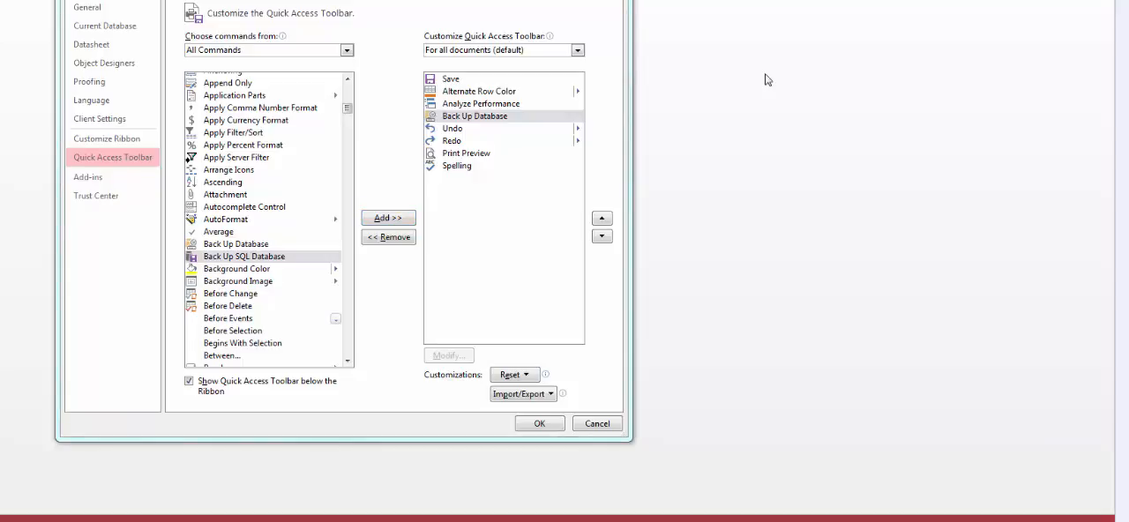
# Add the Apply Currency Format command to the Quick Access Toolbar and apply the toolbar customizations
pyautogui.click(242, 122)
pyautogui.click(388, 219)
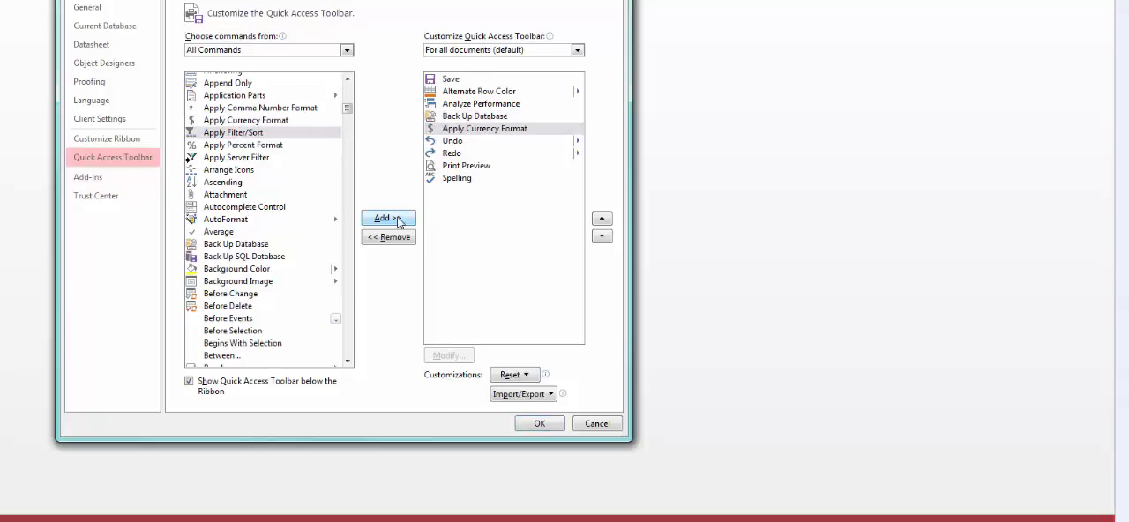
pyautogui.click(540, 425)
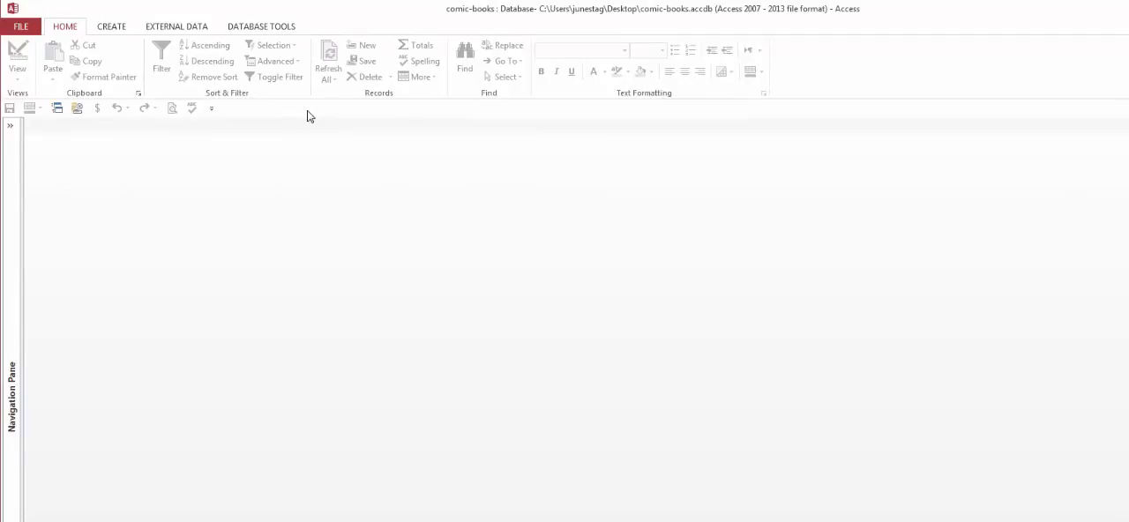
pyautogui.rightClick(838, 75)
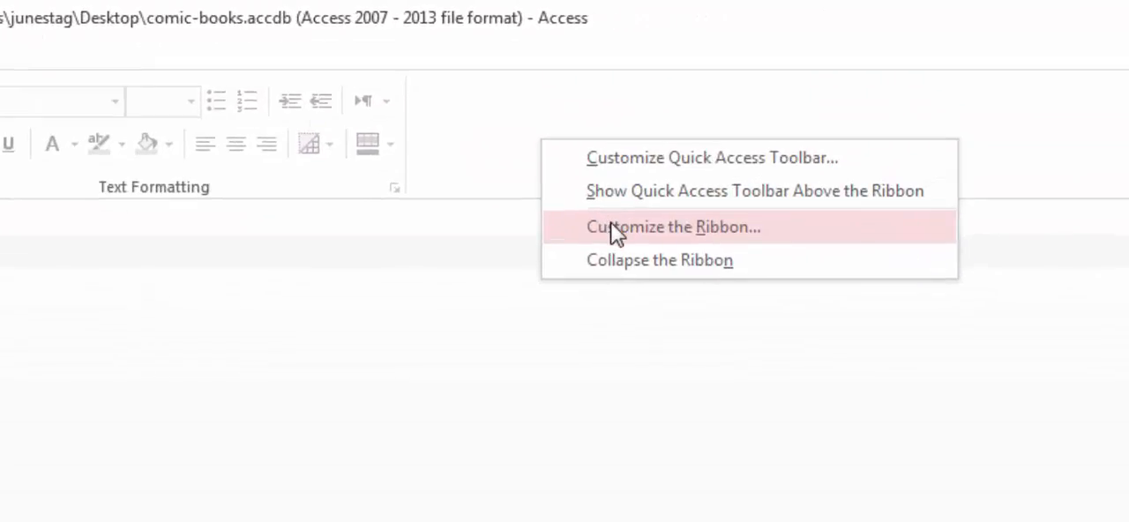
pyautogui.click(371, 229)
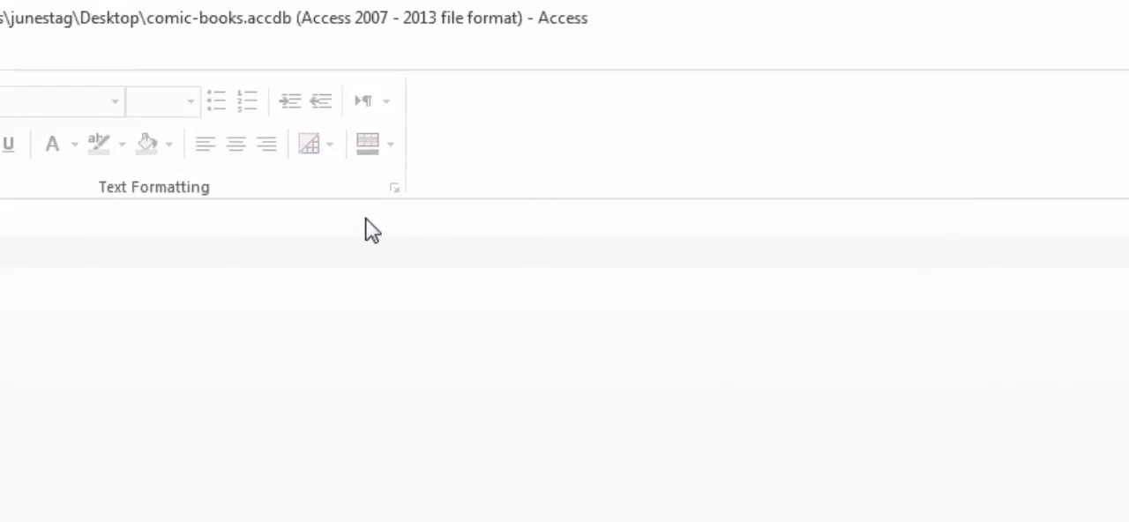